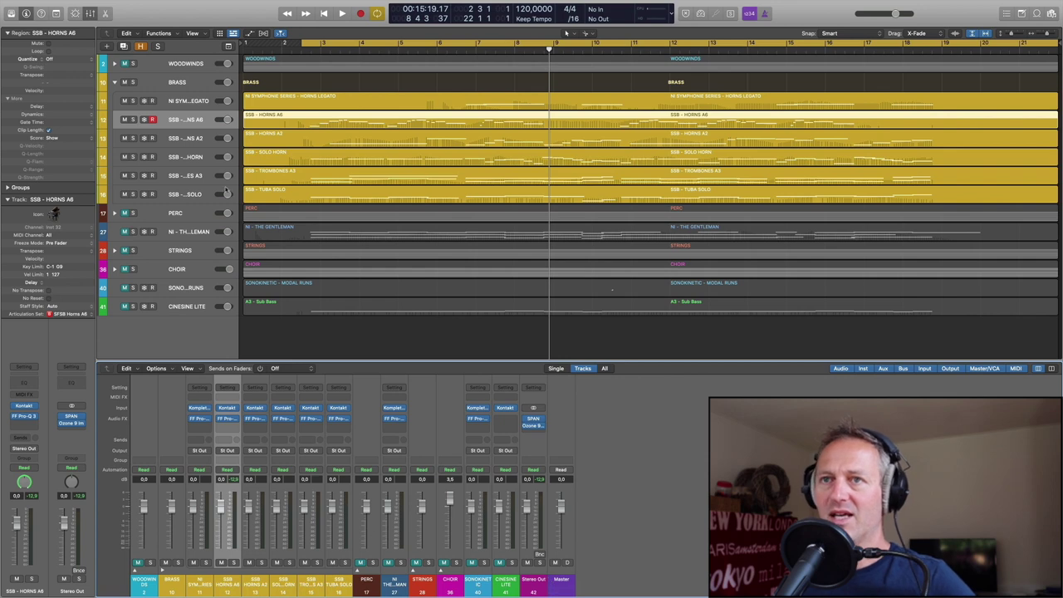
# Open the SSB - HORNS A6 region in the Piano Roll, solo its track and listen to a short passage
pyautogui.click(104, 15)
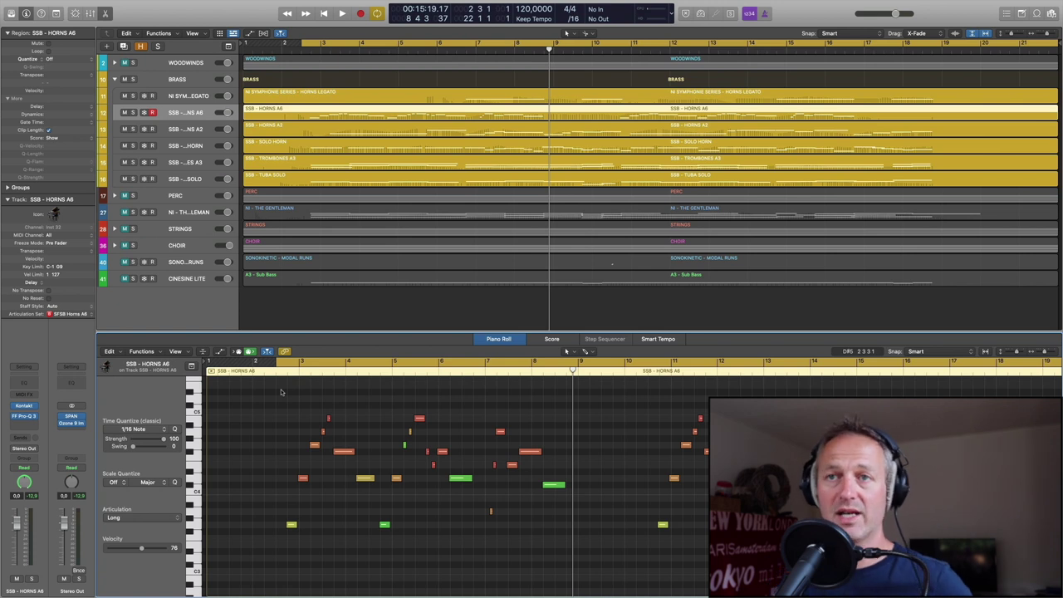
pyautogui.press('s')
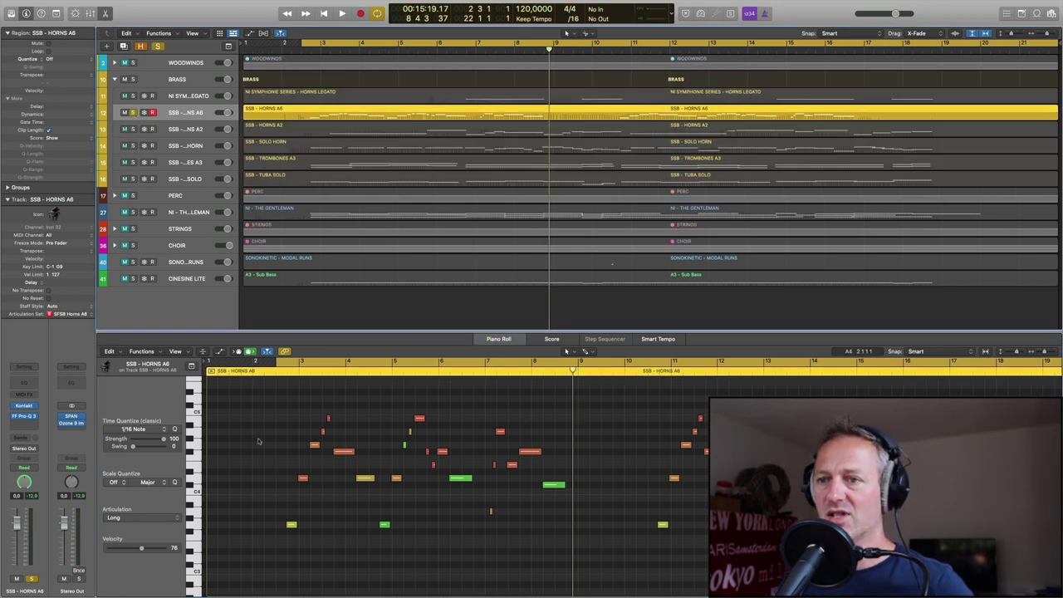
pyautogui.press('space')
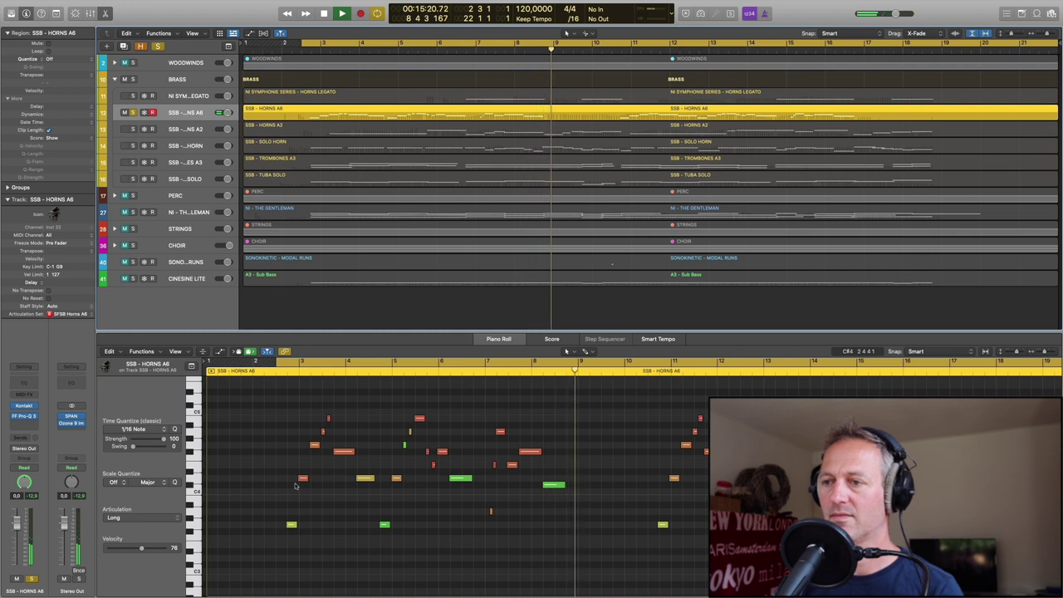
pyautogui.press('space')
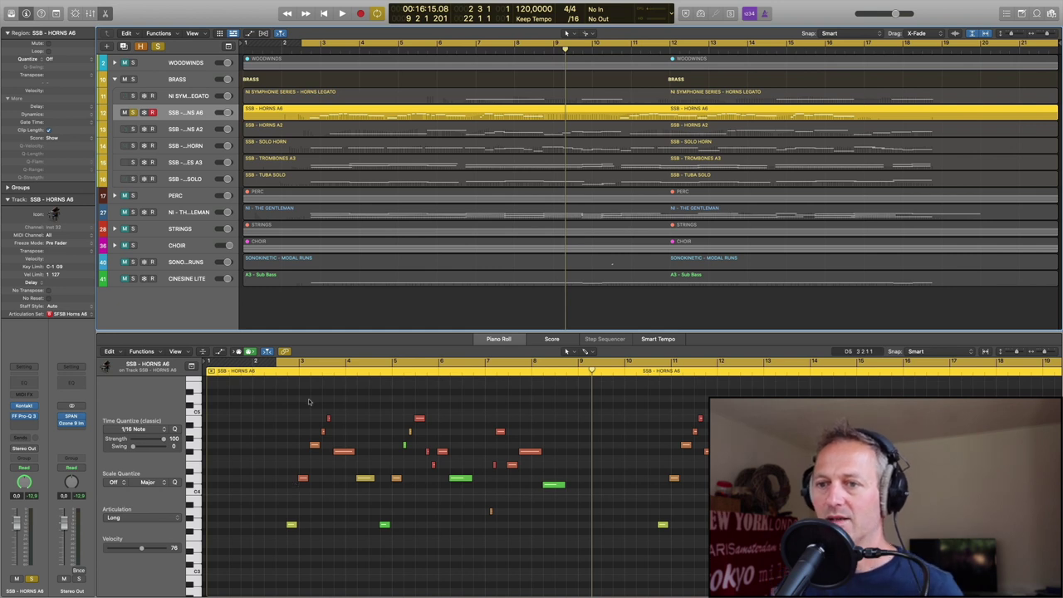
# Examine which articulation is assigned to each note and note group of the horn melody between bars 2 and 8
pyautogui.click(284, 492)
pyautogui.moveTo(291, 398); pyautogui.dragTo(336, 549)
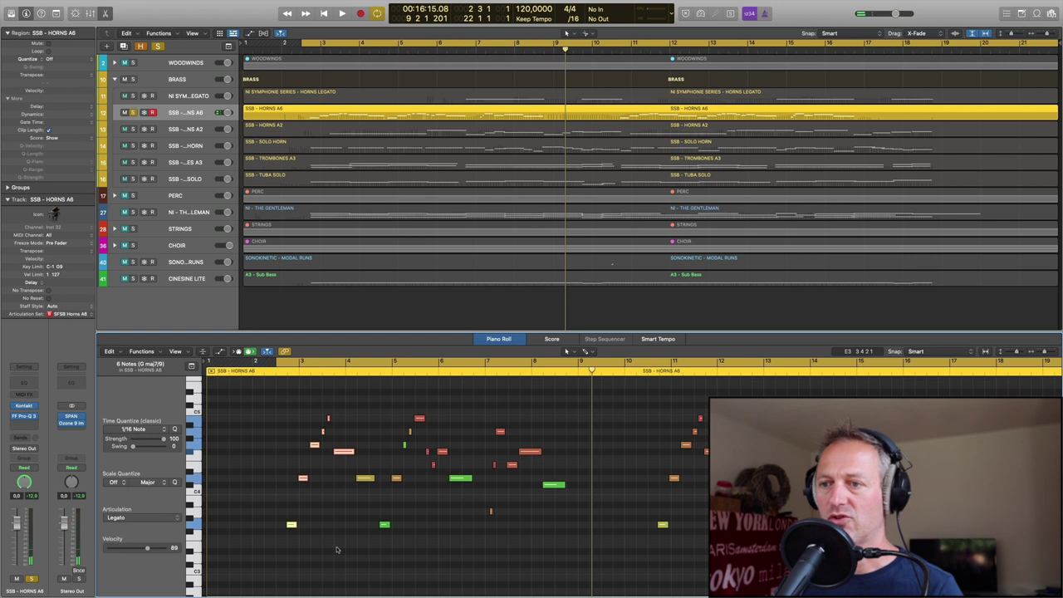
pyautogui.click(365, 479)
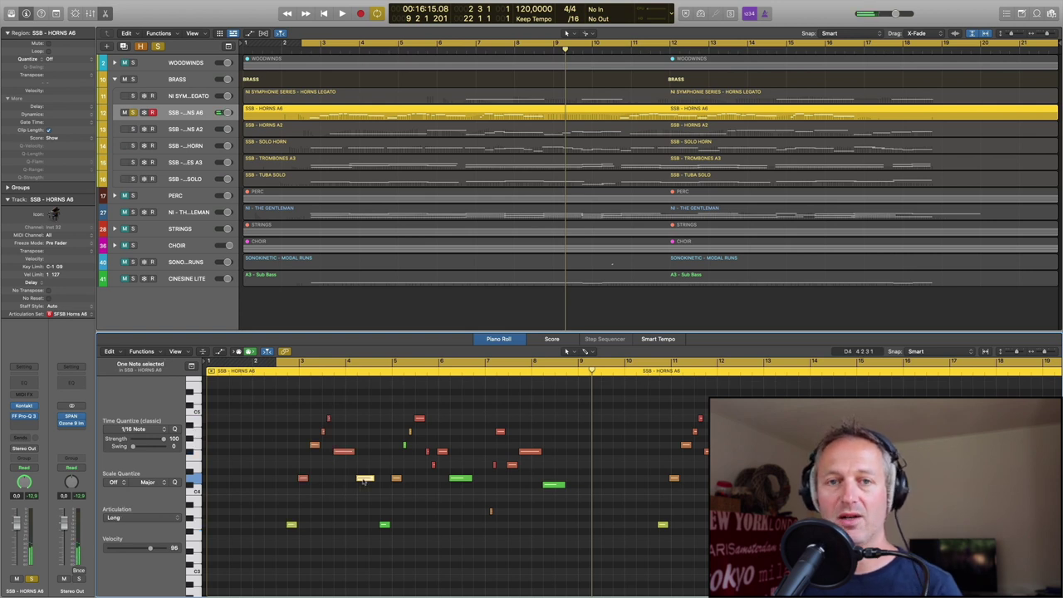
pyautogui.click(383, 507)
pyautogui.moveTo(383, 507); pyautogui.dragTo(440, 554)
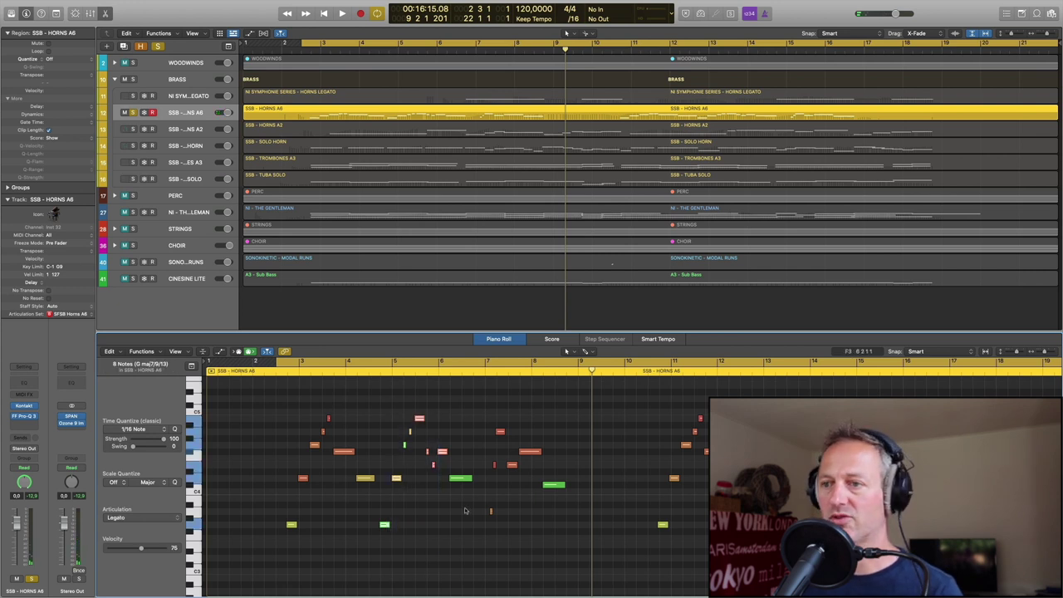
pyautogui.click(465, 479)
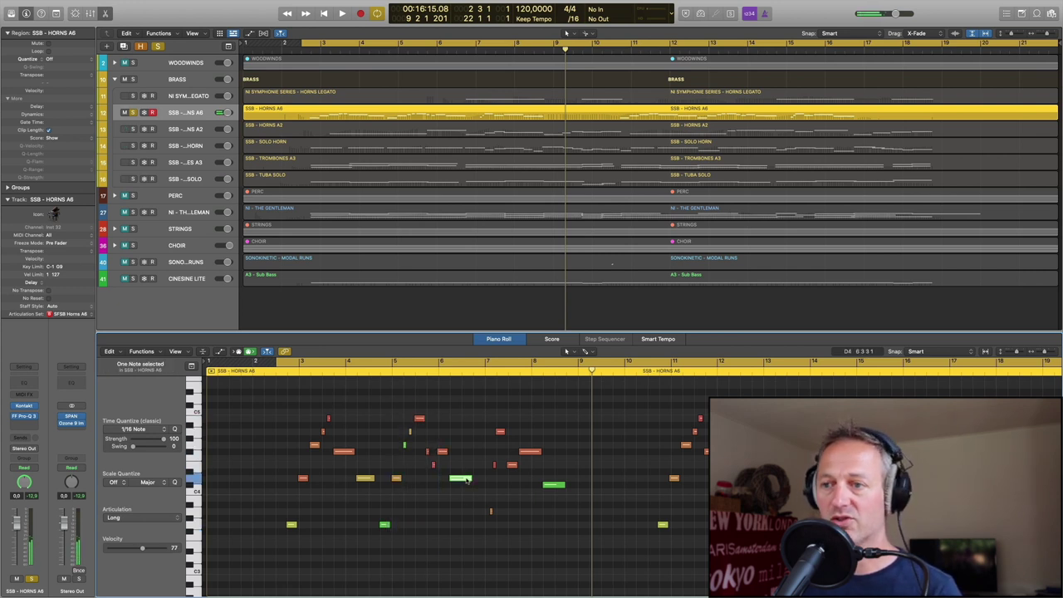
pyautogui.moveTo(490, 461); pyautogui.dragTo(497, 567)
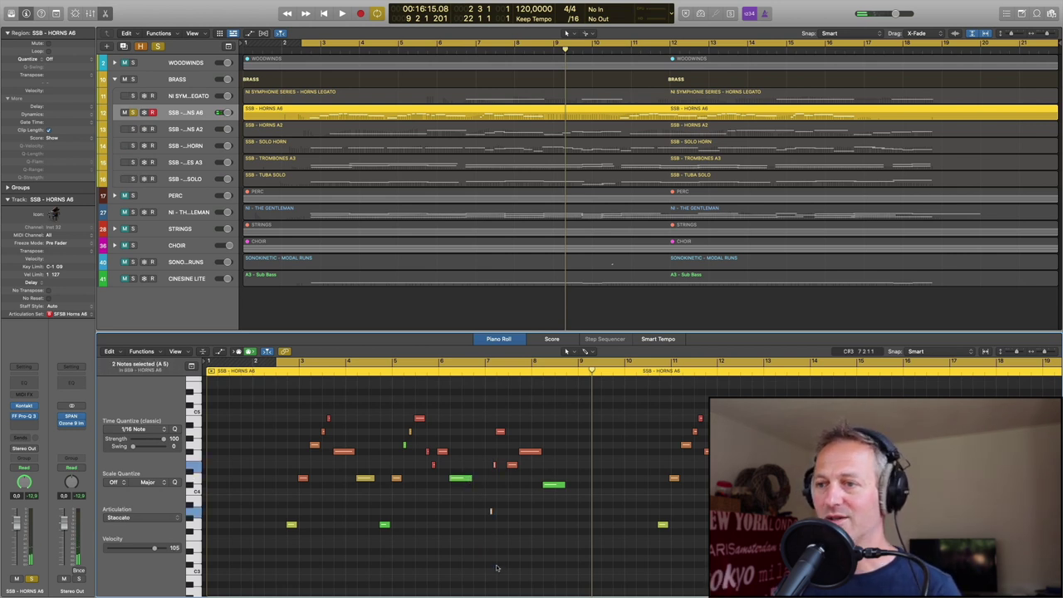
pyautogui.click(501, 431)
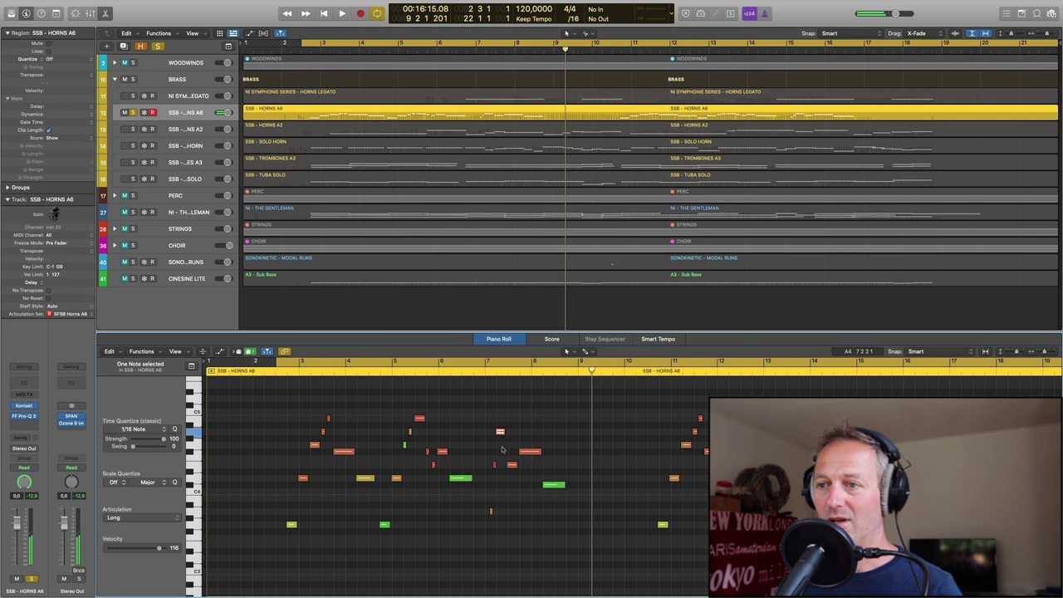
pyautogui.click(512, 465)
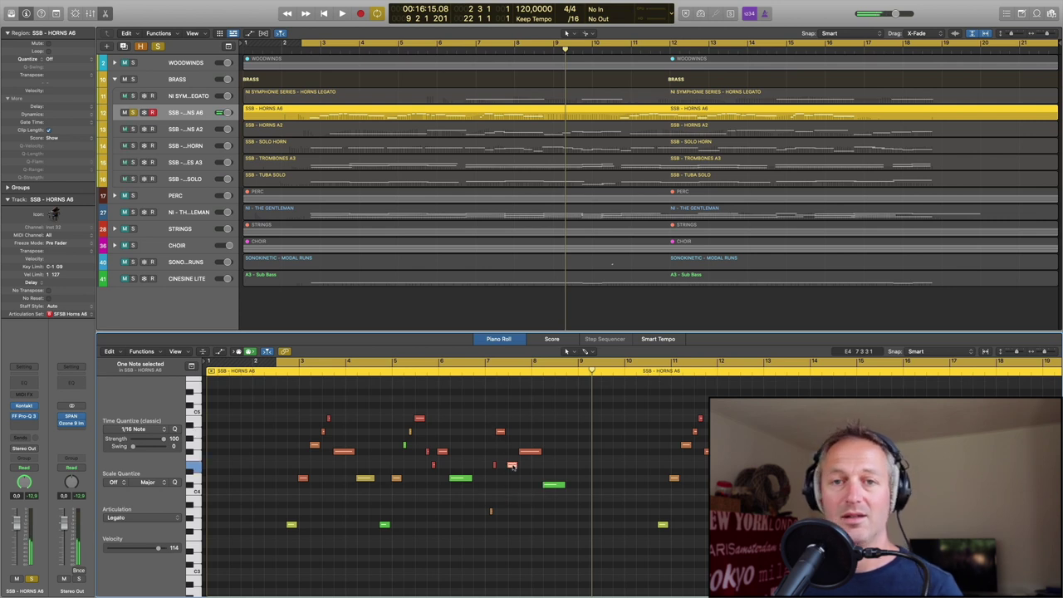
pyautogui.click(529, 453)
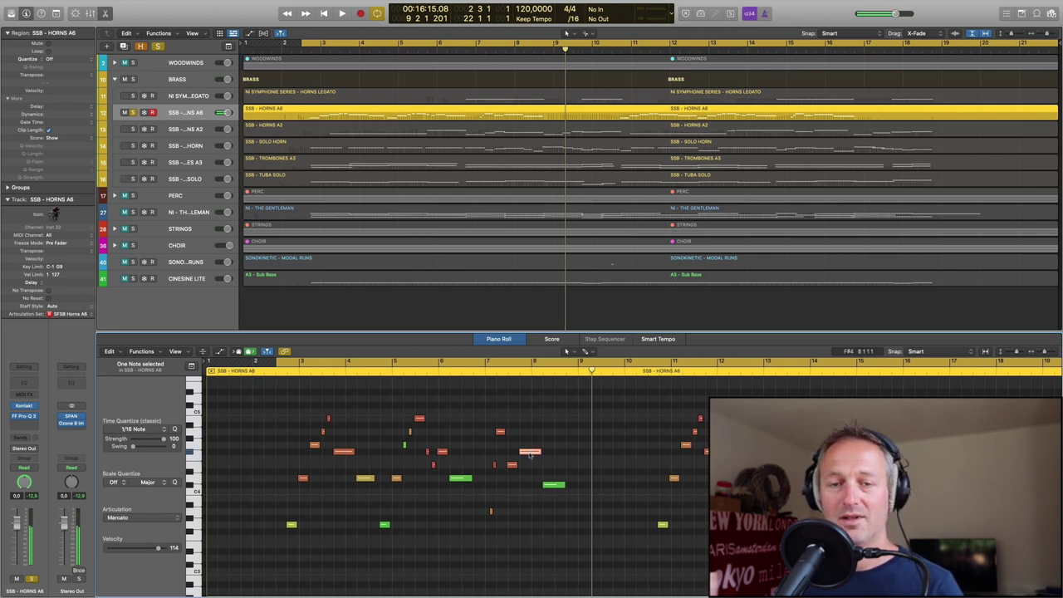
pyautogui.click(553, 485)
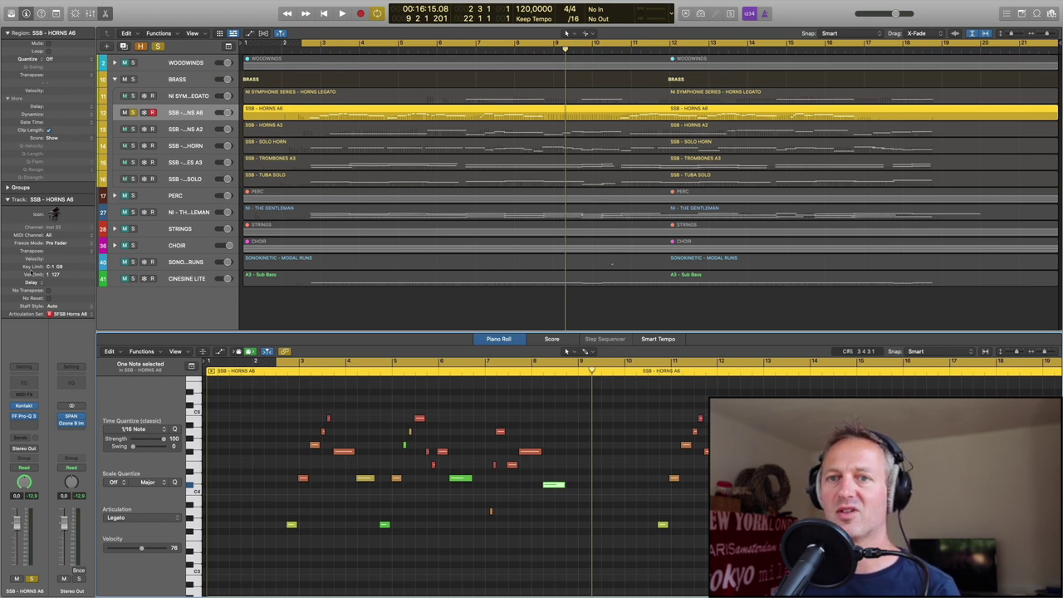
# Assign the SFSB Horns A6 articulation set from Spitfire Audio's Symphonic Brass collection to the horns track
pyautogui.click(48, 313)
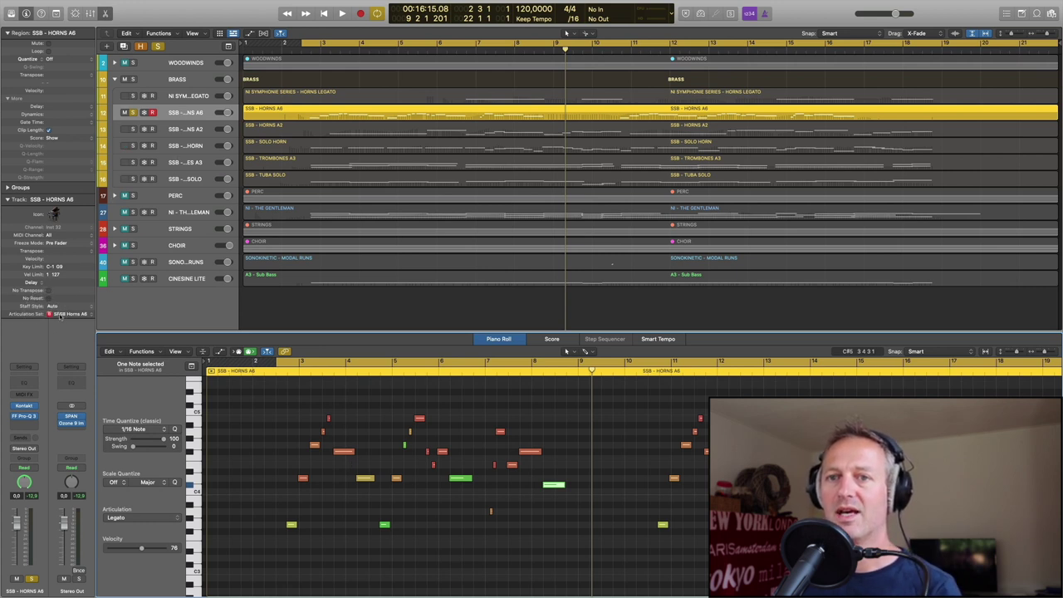
pyautogui.click(62, 315)
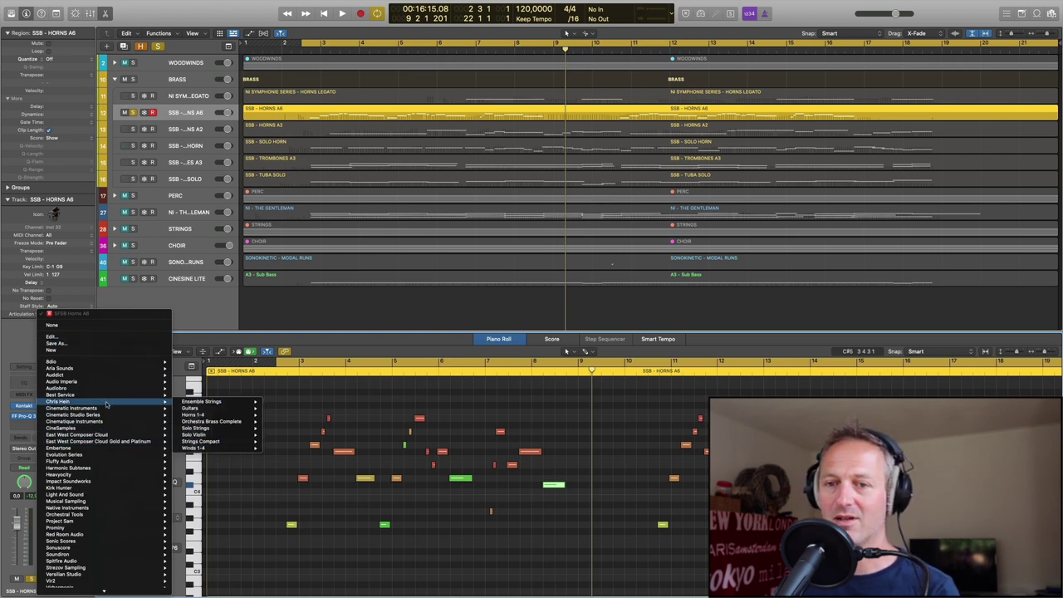
pyautogui.moveTo(90, 548)
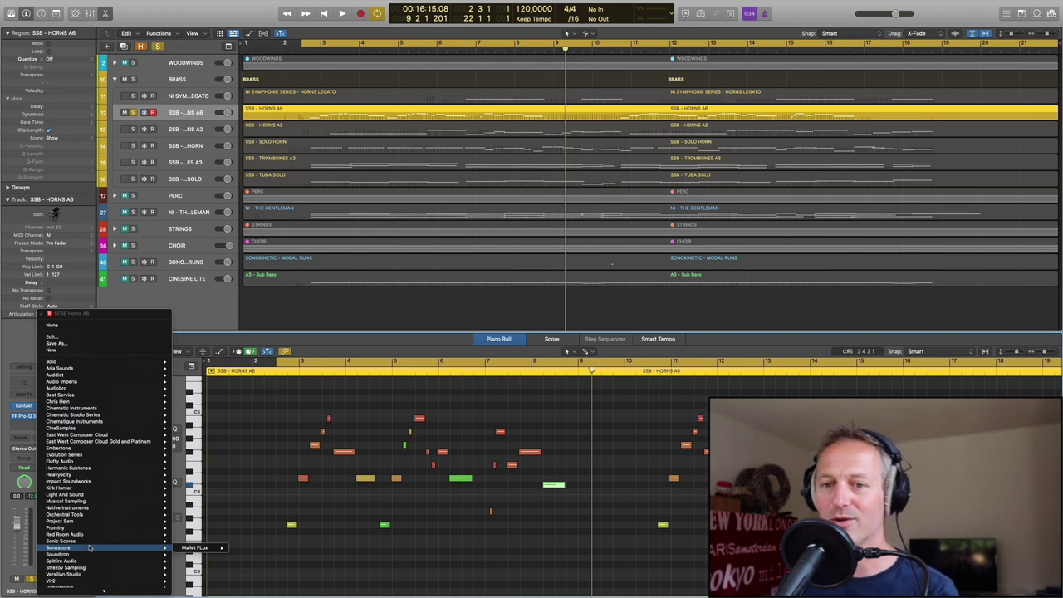
pyautogui.moveTo(62, 561)
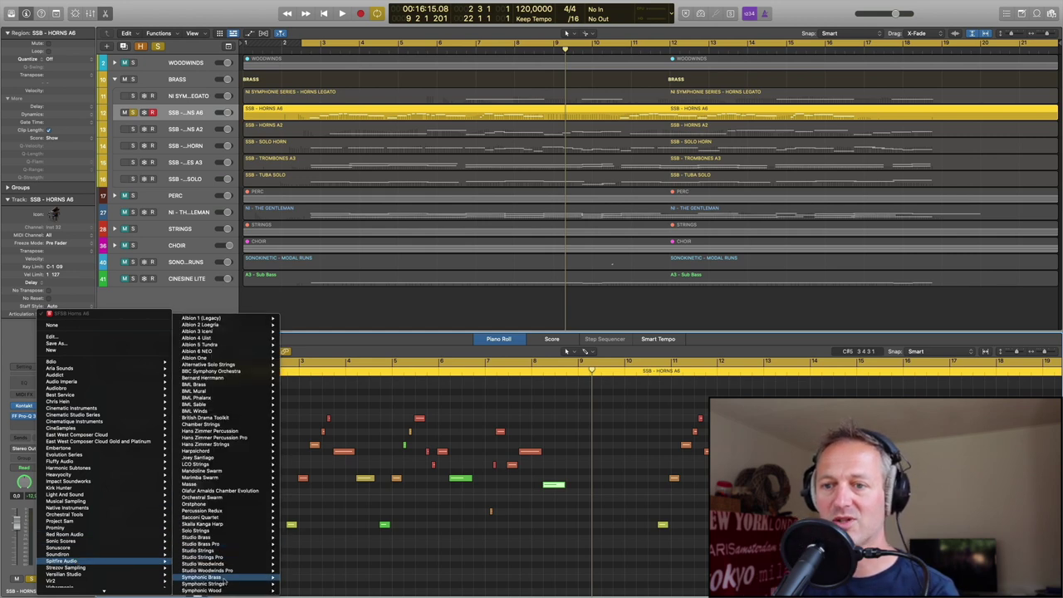
pyautogui.moveTo(207, 576)
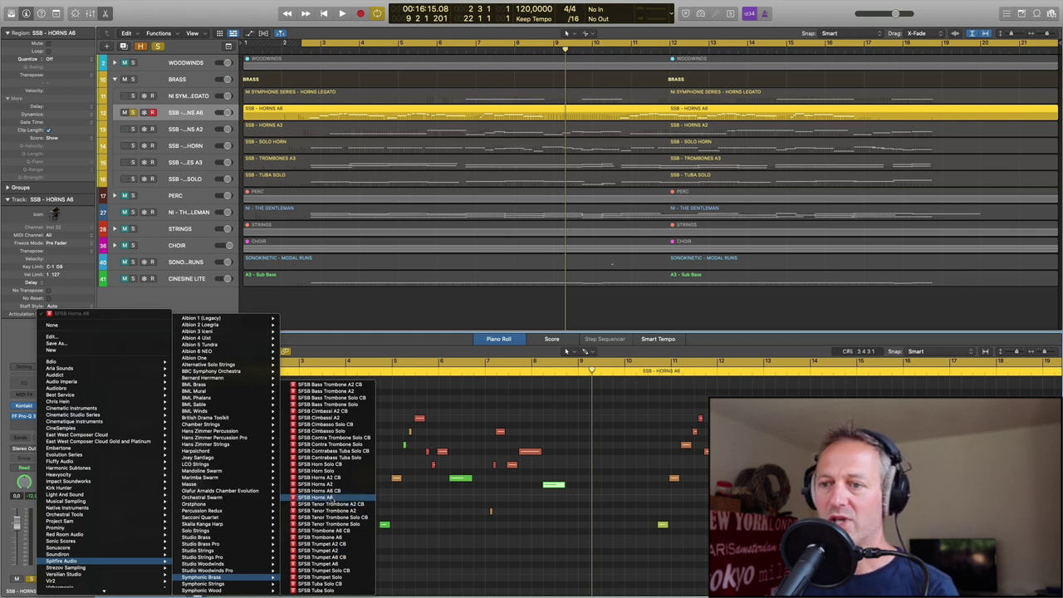
pyautogui.click(330, 499)
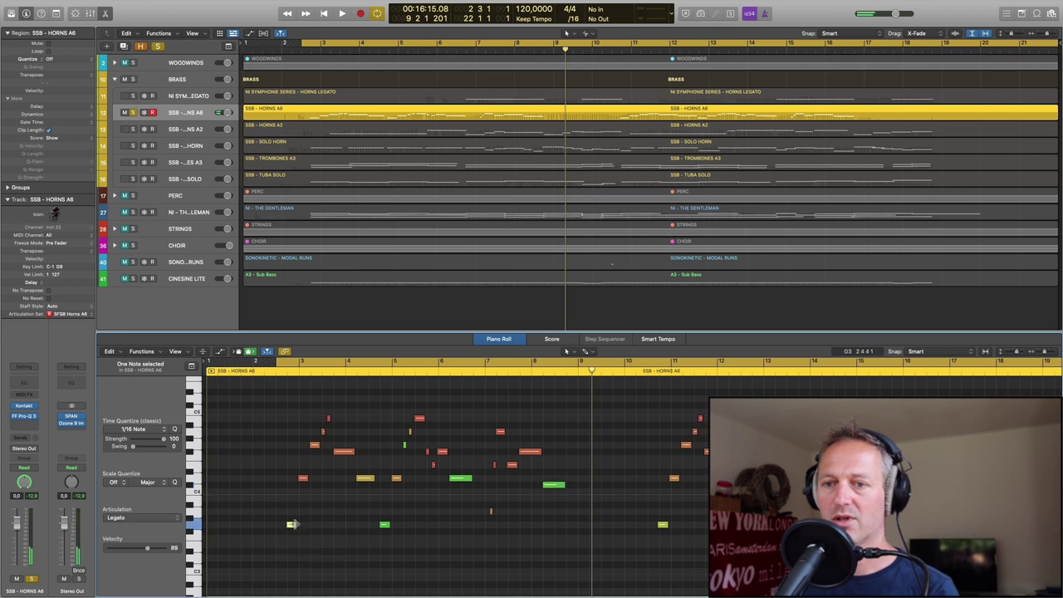
# Set the articulation of the horn part's first note to Marcato, audition it and review the other available articulations
pyautogui.click(154, 518)
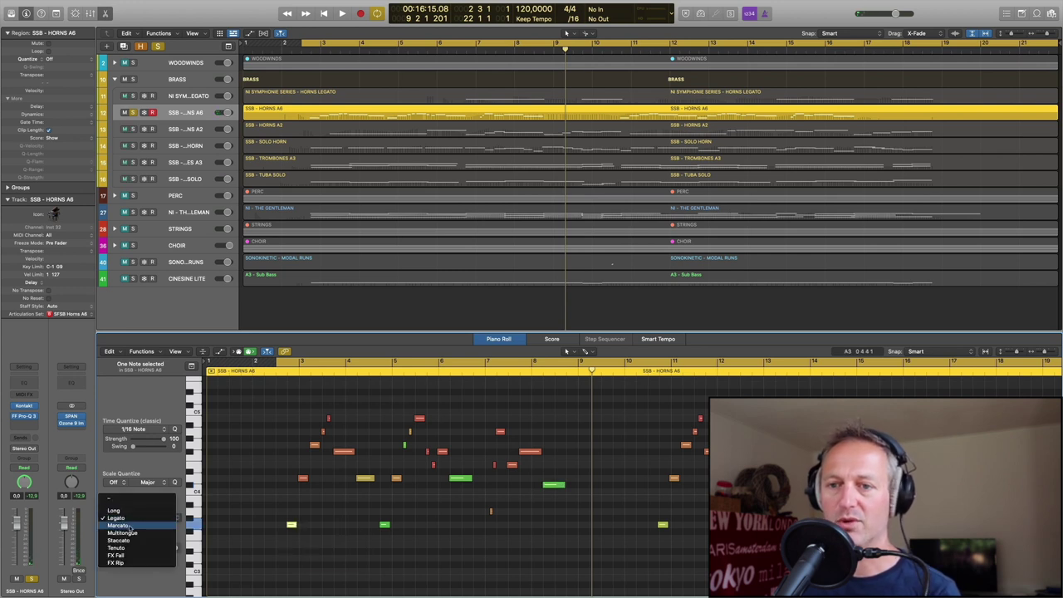
pyautogui.click(152, 525)
pyautogui.click(292, 526)
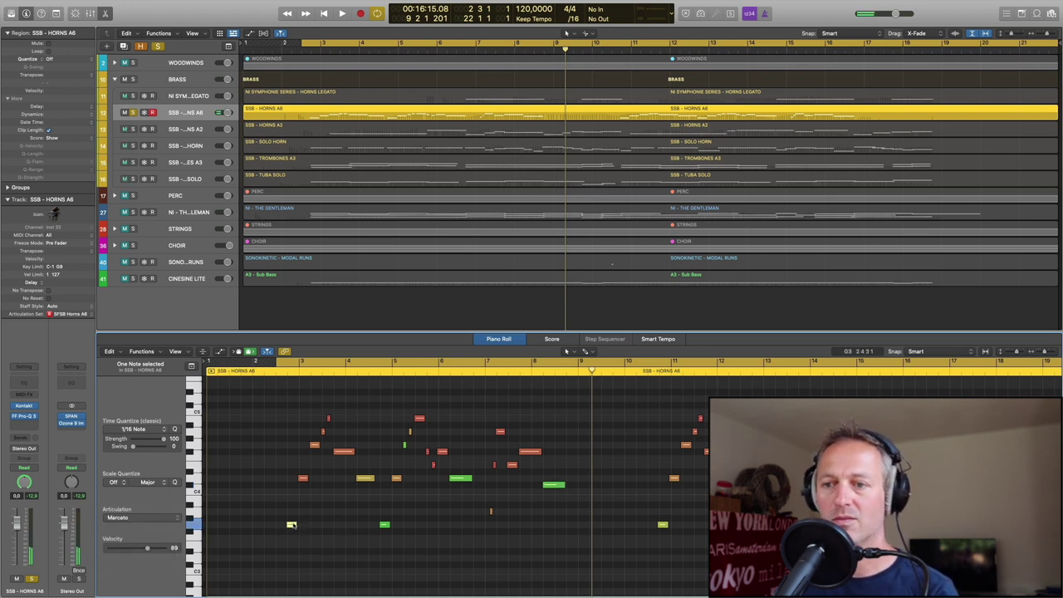
pyautogui.click(145, 518)
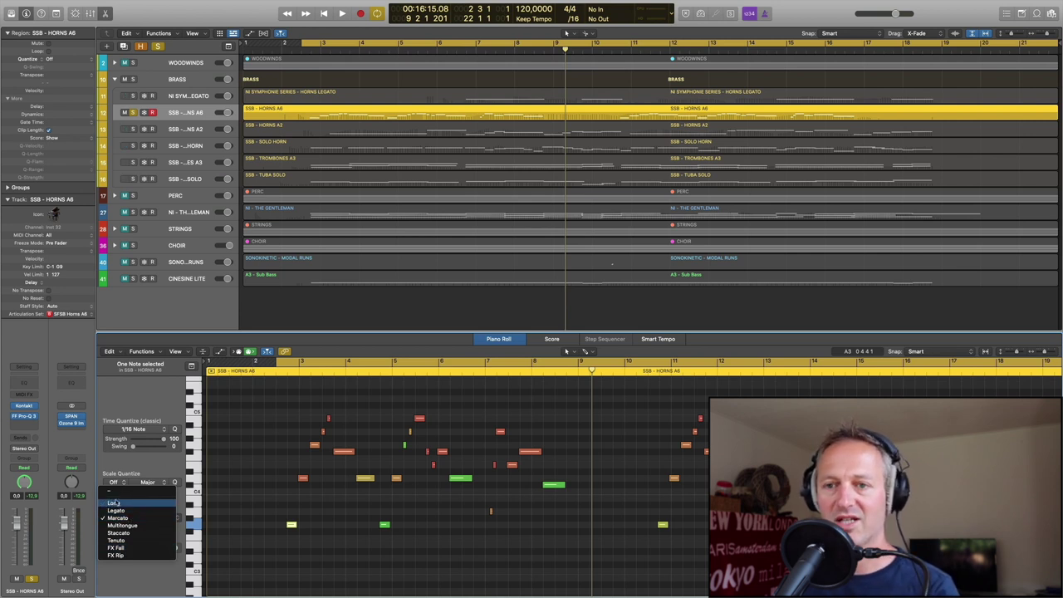
pyautogui.click(116, 509)
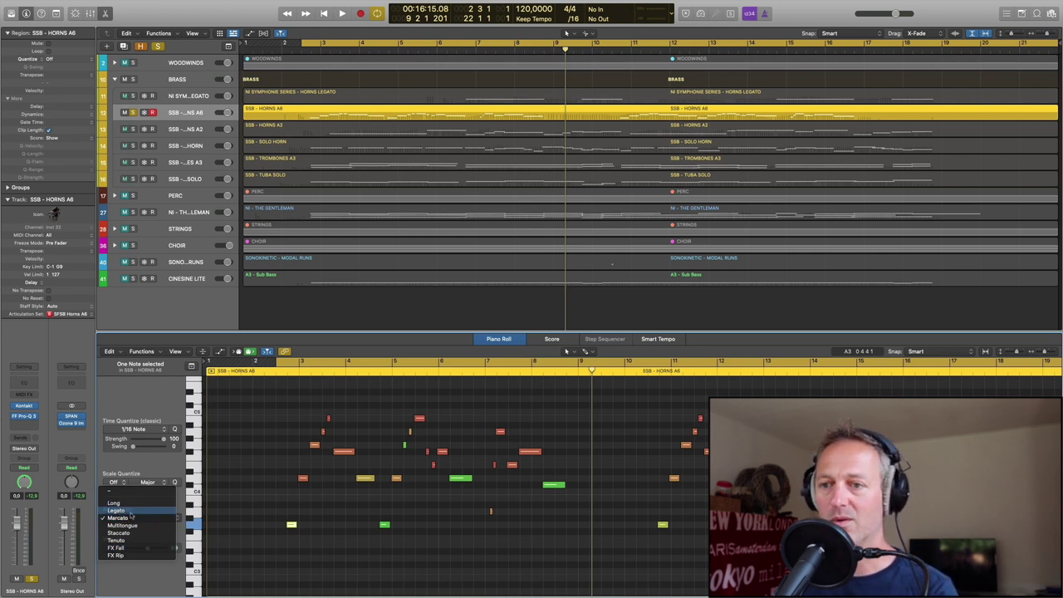
pyautogui.click(288, 494)
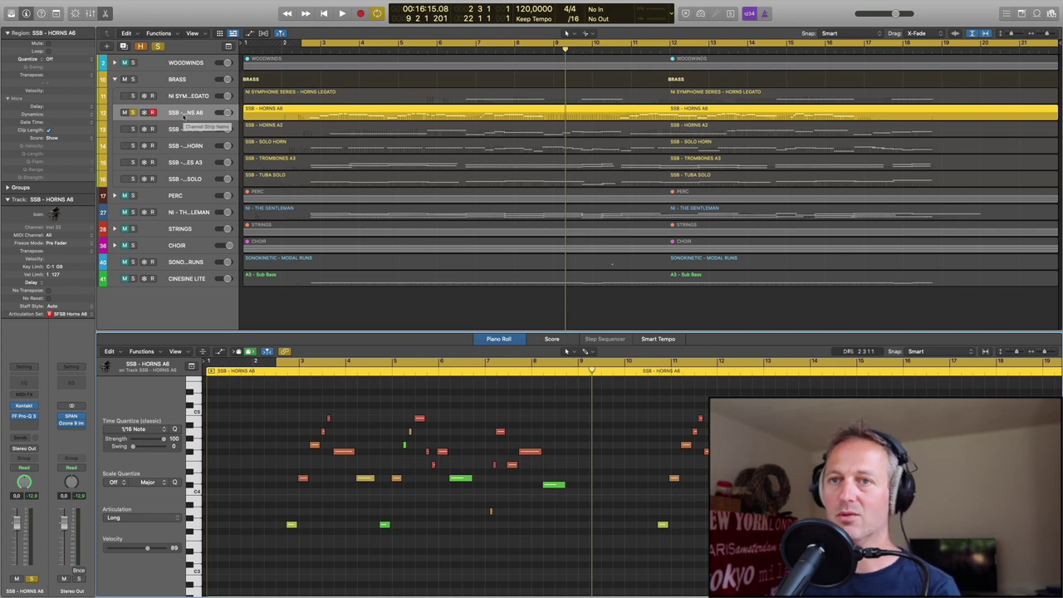
# Show the horns track's Kontakt instrument and play the passage to watch its articulations switch
pyautogui.click(23, 405)
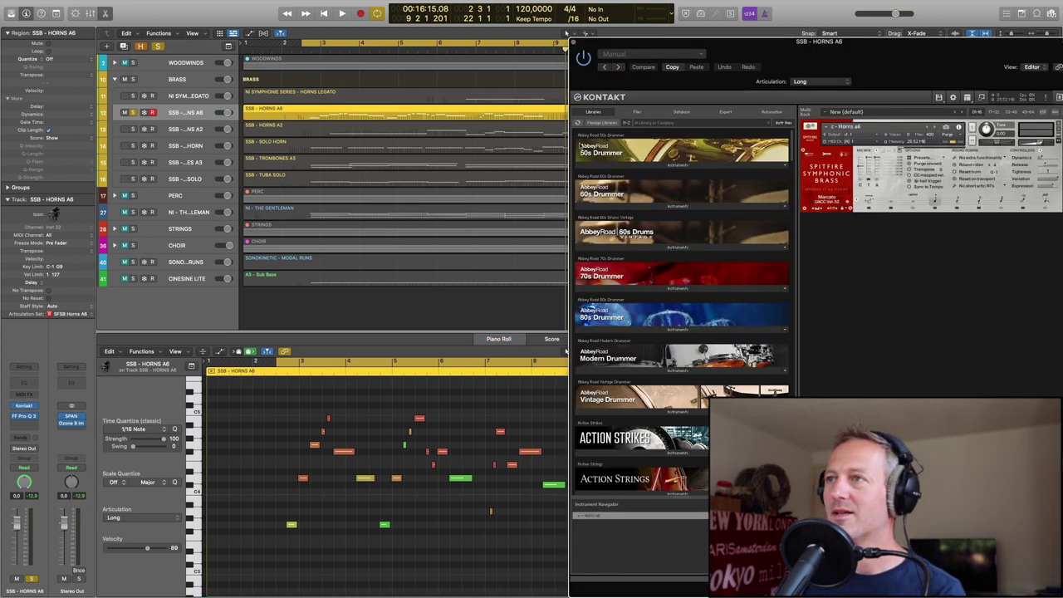
pyautogui.moveTo(793, 64); pyautogui.dragTo(777, 34)
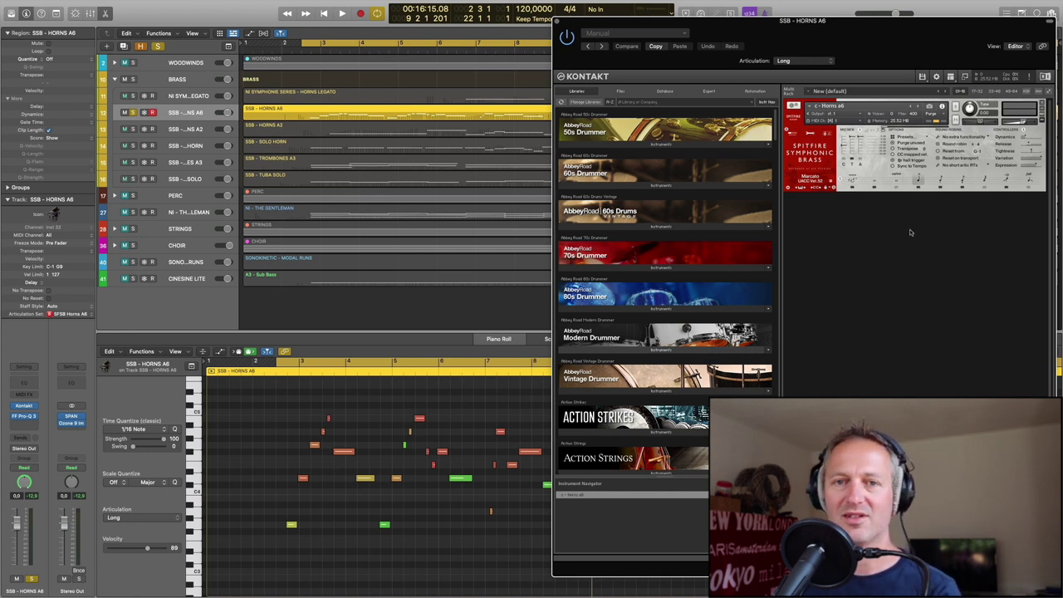
pyautogui.press('space')
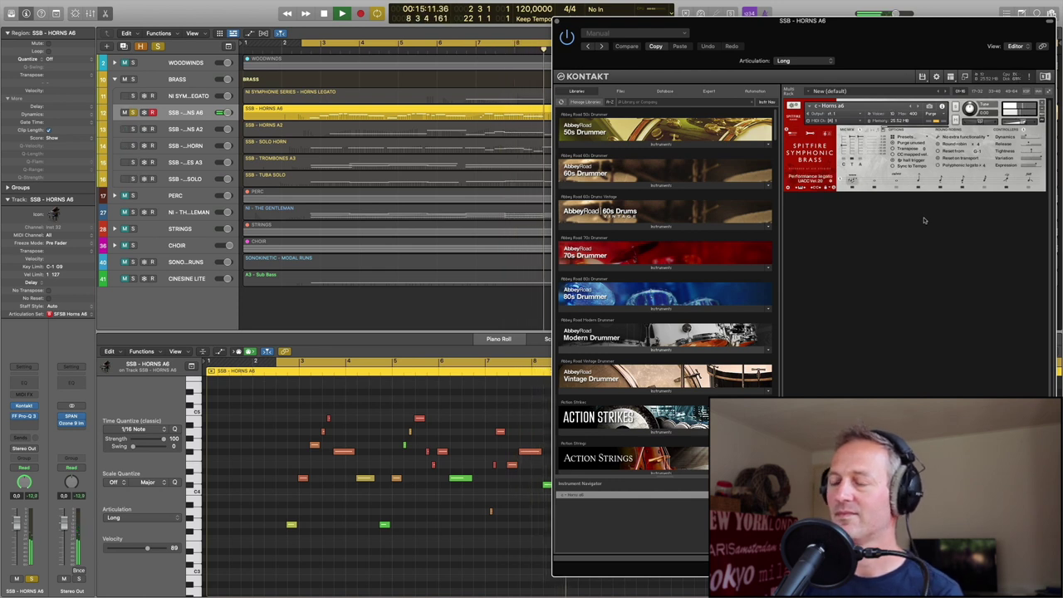
pyautogui.press('space')
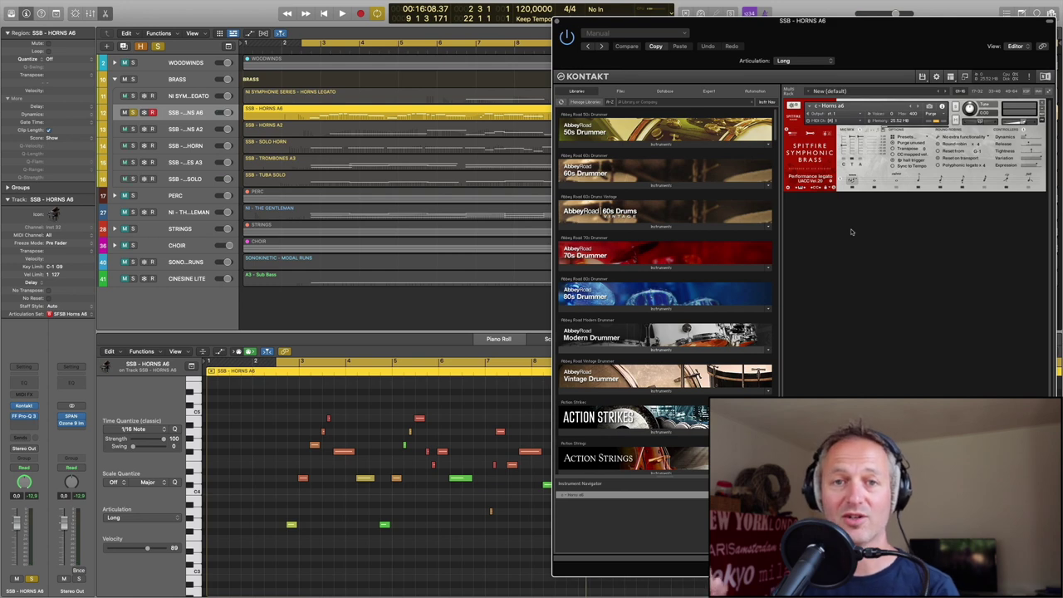
# Set the Horns a6 patch's articulation switching to Locked to UACC KS from its detailed controls view
pyautogui.moveTo(599, 28); pyautogui.dragTo(410, 28)
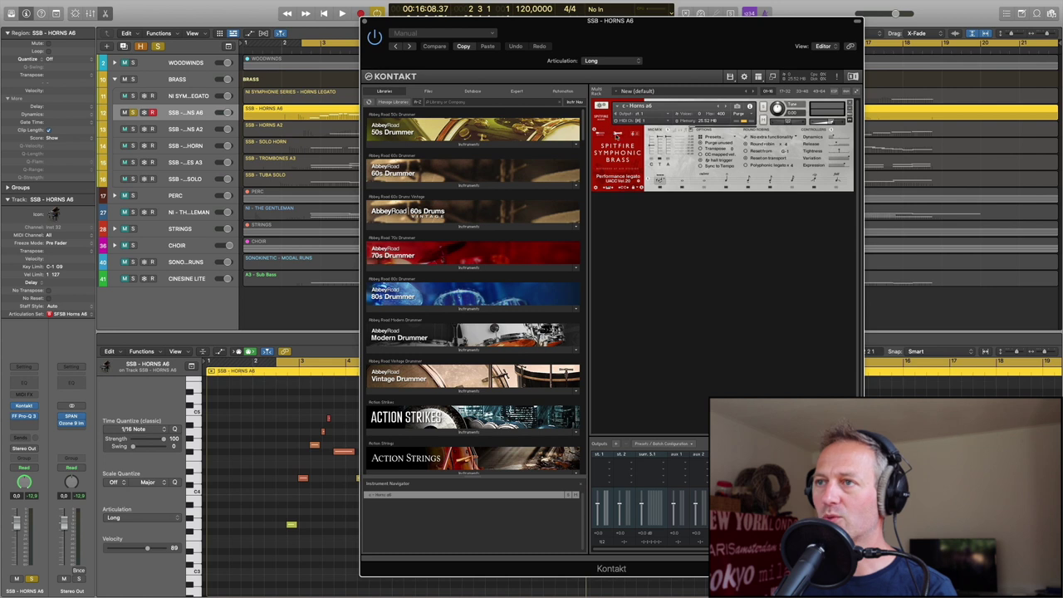
pyautogui.click(660, 181)
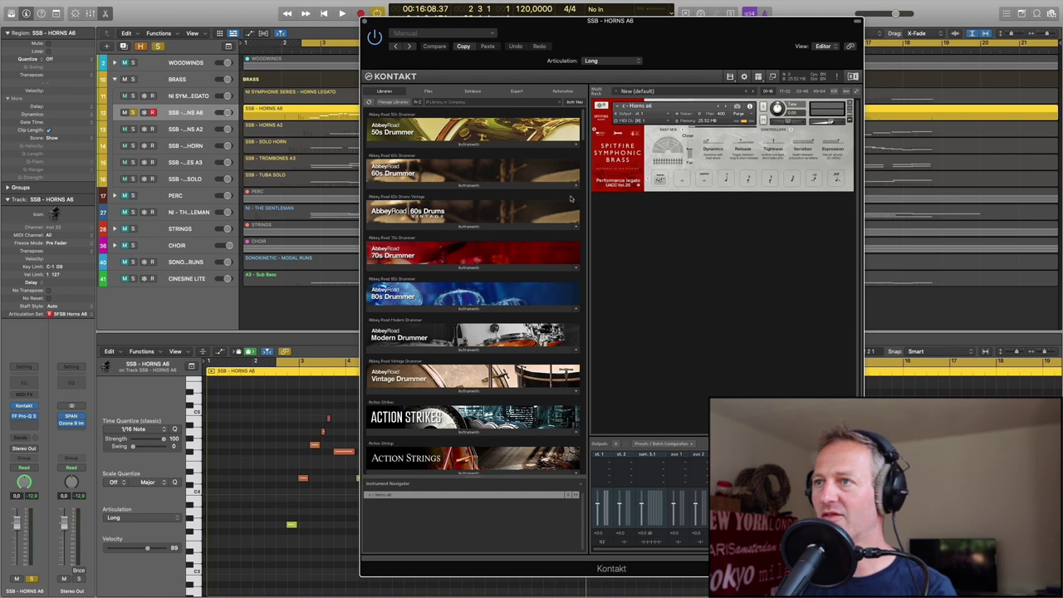
pyautogui.click(617, 135)
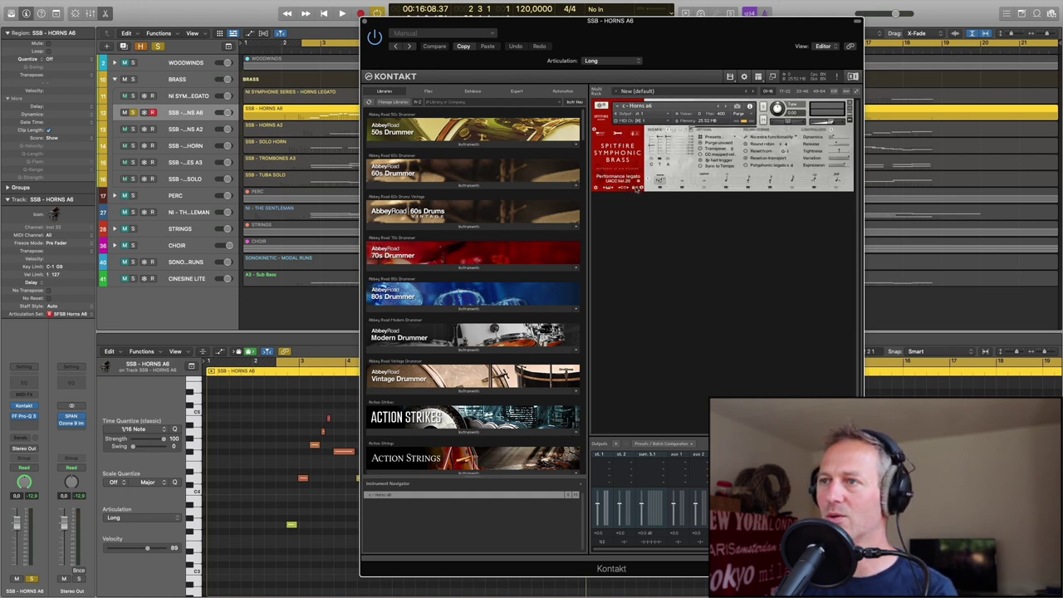
pyautogui.click(638, 188)
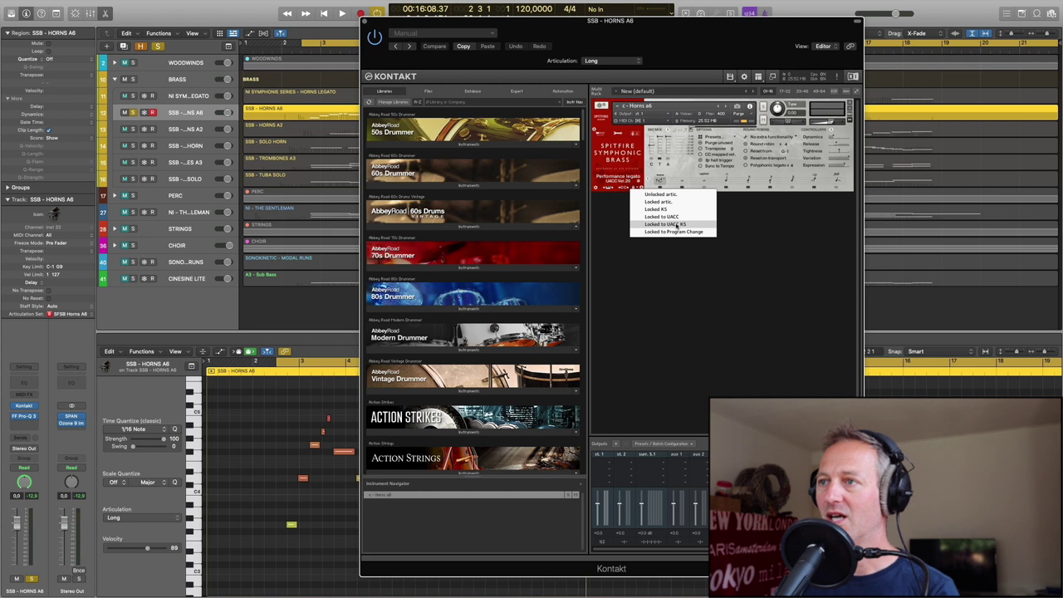
pyautogui.click(677, 225)
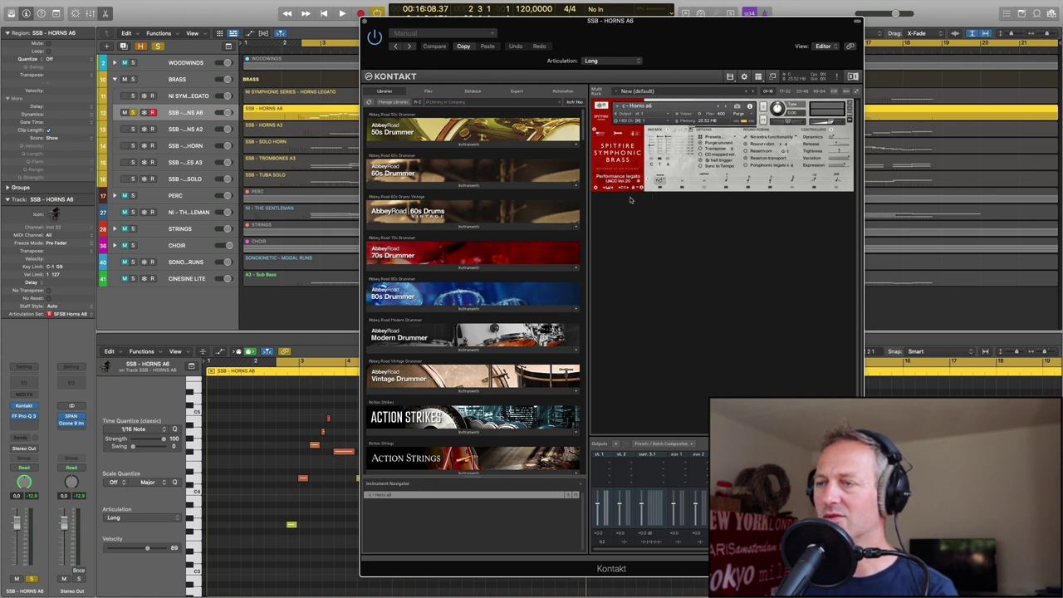